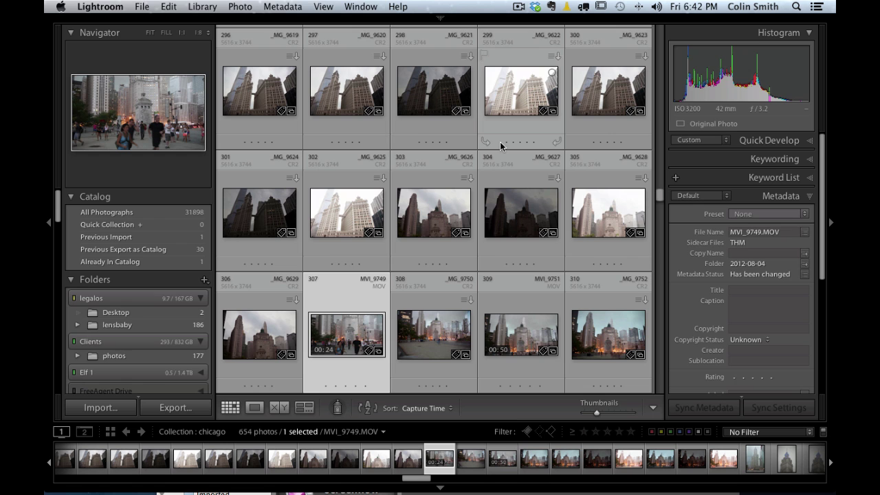
- Show the Library Filter bar and filter the chicago collection to Videos only, leaving 16 clips
key(backslash)
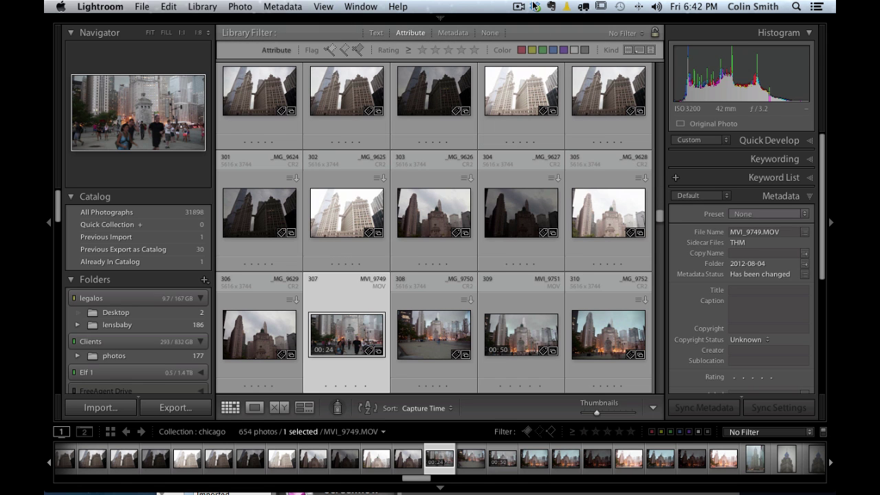
mouse_move(534, 7)
click(652, 52)
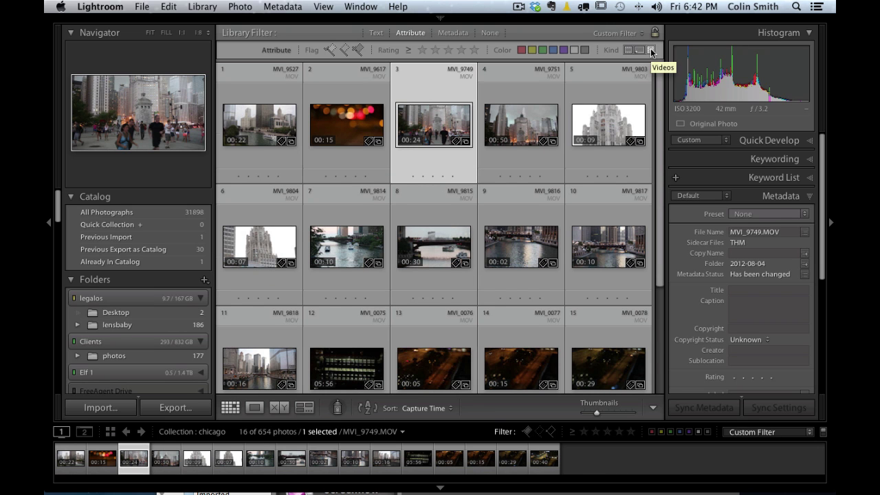
drag(660, 74, 664, 95)
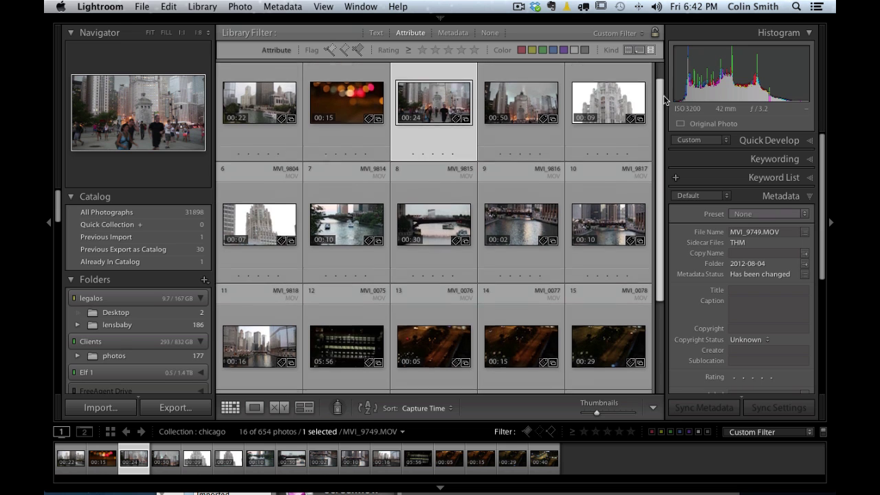
scroll(664, 95, down, 5)
scroll(640, 153, up, 6)
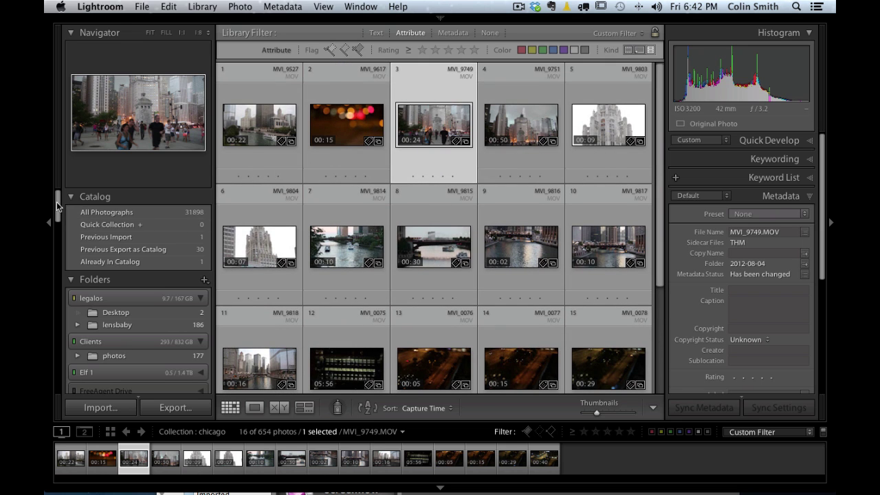
drag(57, 206, 46, 289)
mouse_move(122, 322)
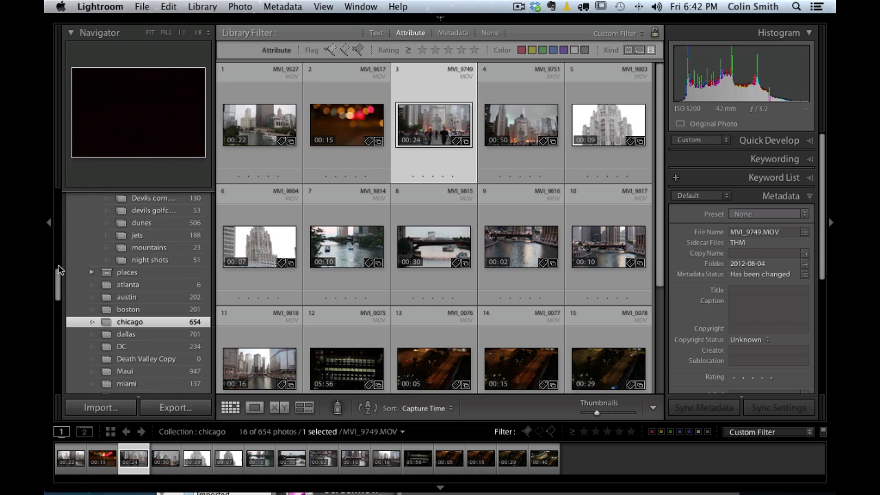
drag(58, 272, 69, 179)
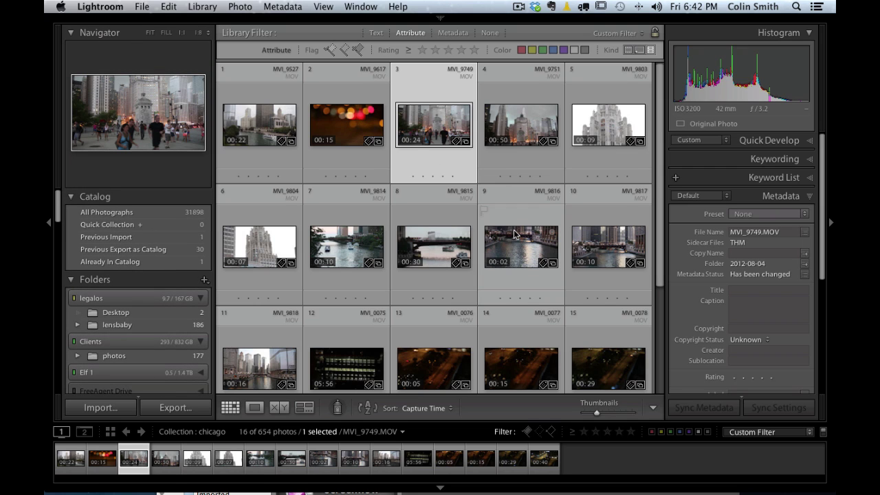
- Trim the 24-second MVI_9749 to a 5-second section and go back to the grid
double_click(432, 128)
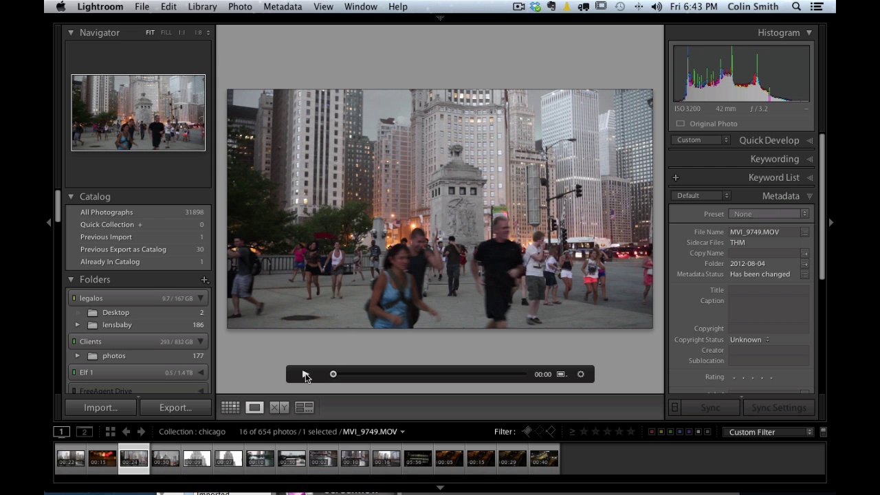
click(306, 376)
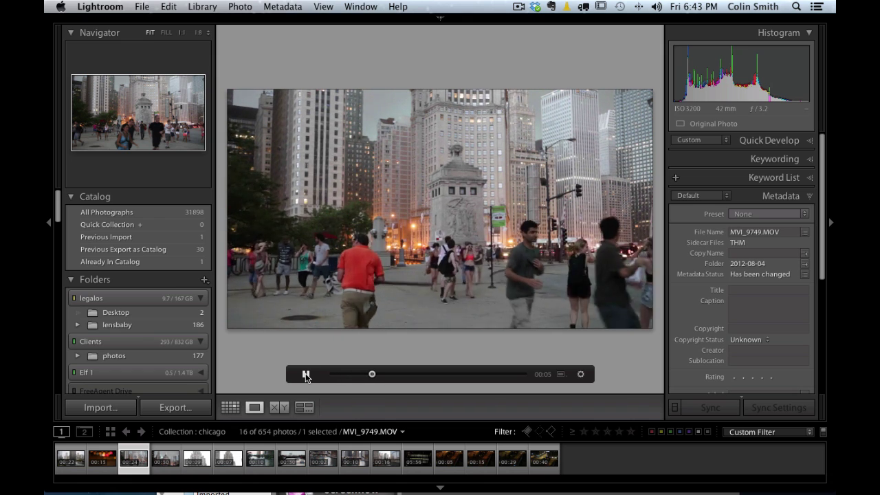
click(305, 375)
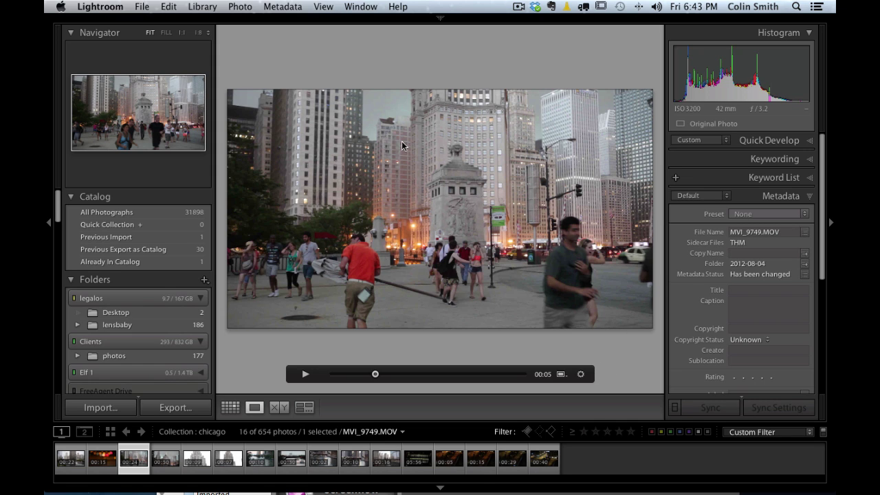
click(581, 374)
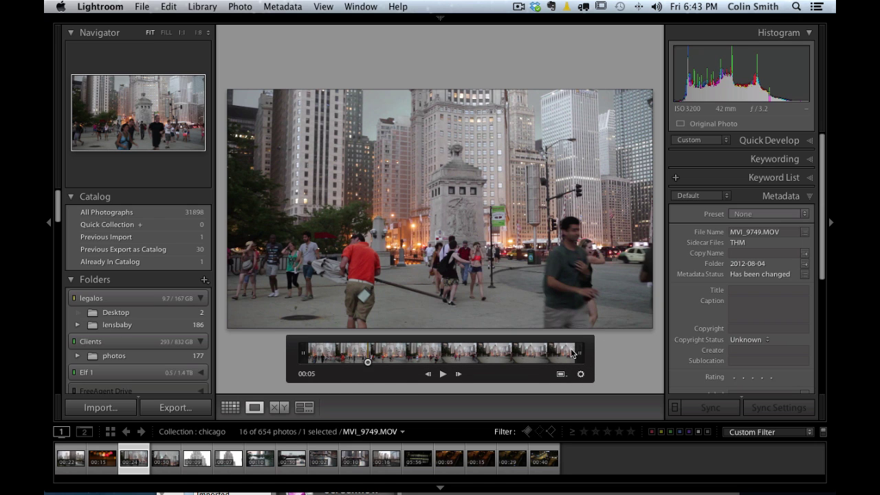
mouse_move(303, 353)
mouse_down()
mouse_move(356, 353)
mouse_move(300, 357)
mouse_up()
drag(580, 353, 375, 367)
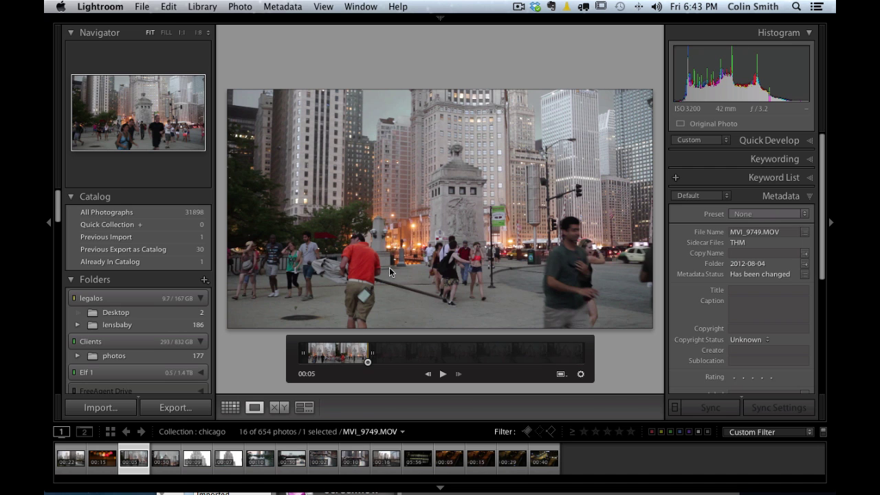
key(g)
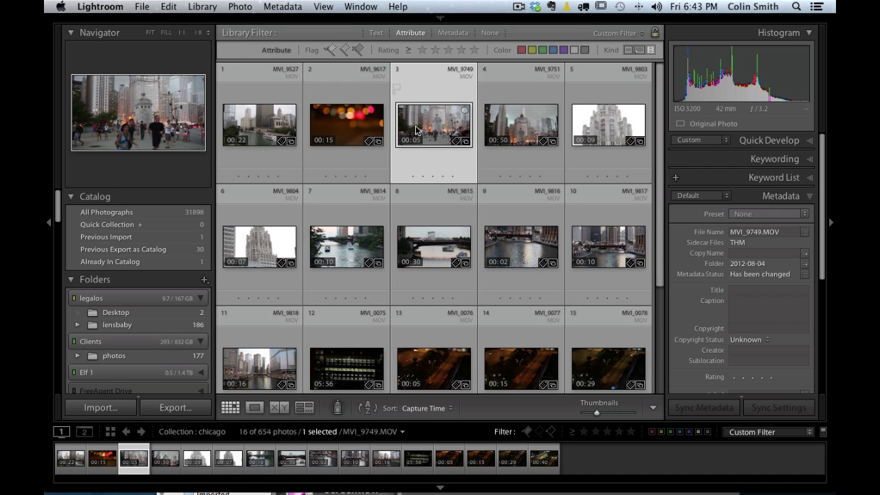
- Trim the 50-second MVI_9751 to about a 13-second section and go back to the grid
double_click(525, 130)
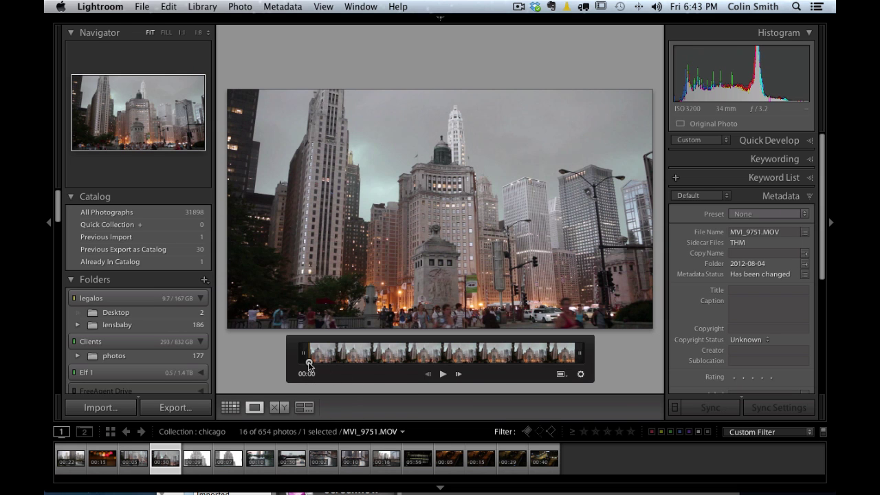
click(443, 375)
click(443, 375)
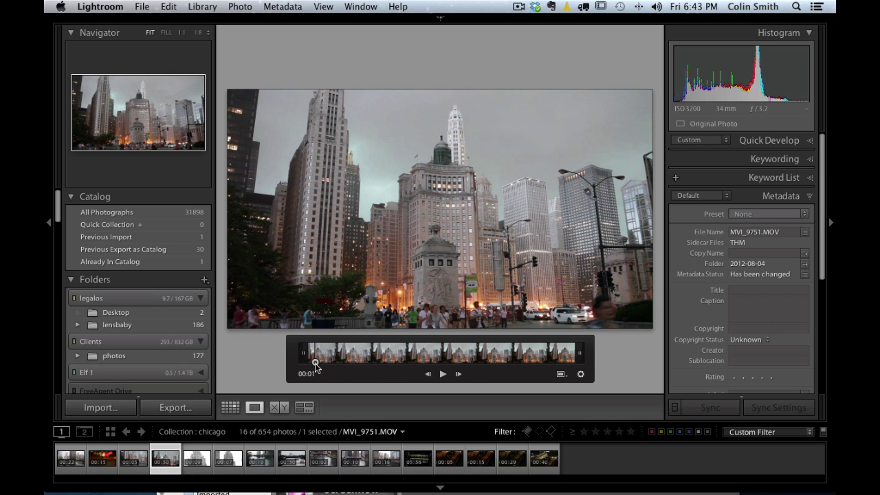
drag(316, 363, 501, 364)
drag(303, 354, 494, 352)
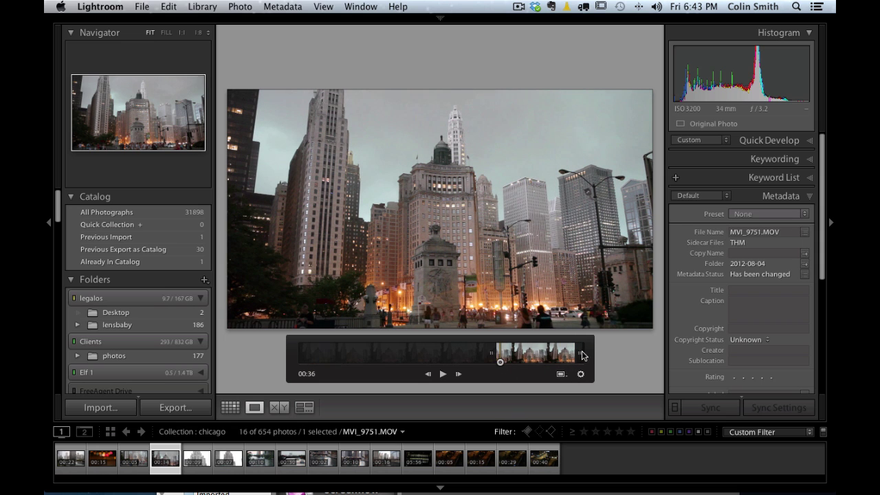
drag(582, 355, 575, 356)
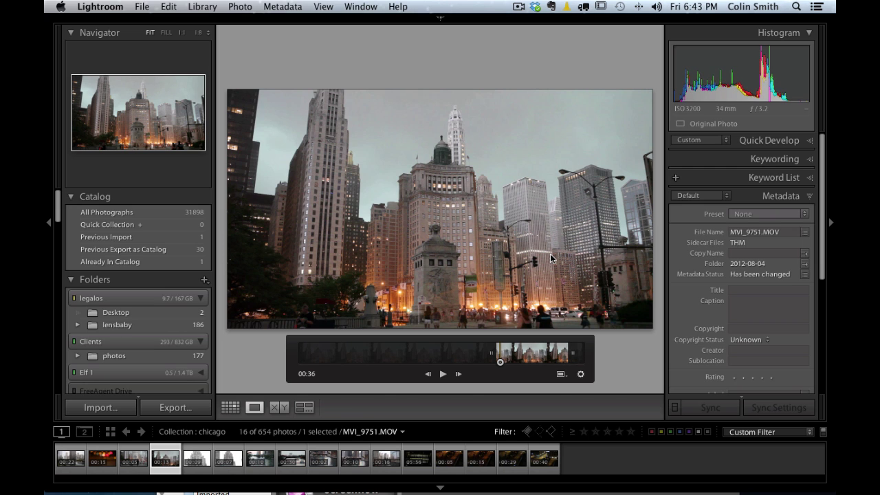
key(g)
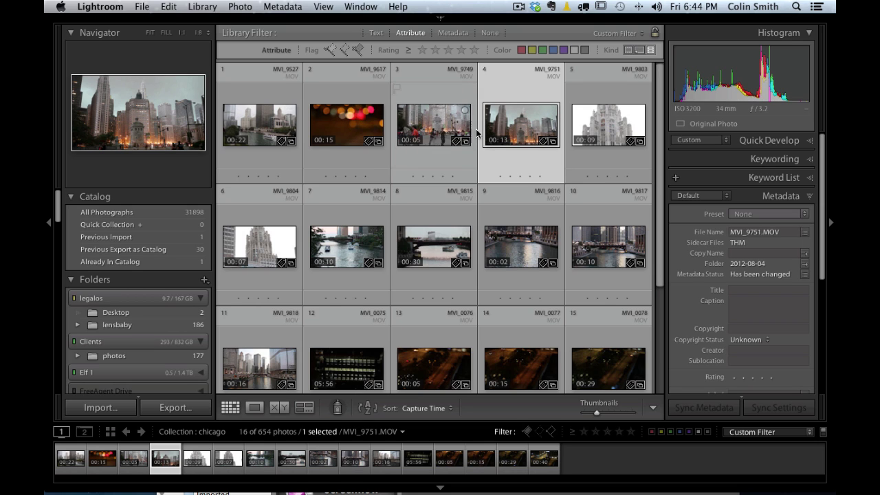
- Select MVI_9749 together with MVI_9751 and build a 0:00:23 slideshow from them in Slideshow
shift+click(439, 134)
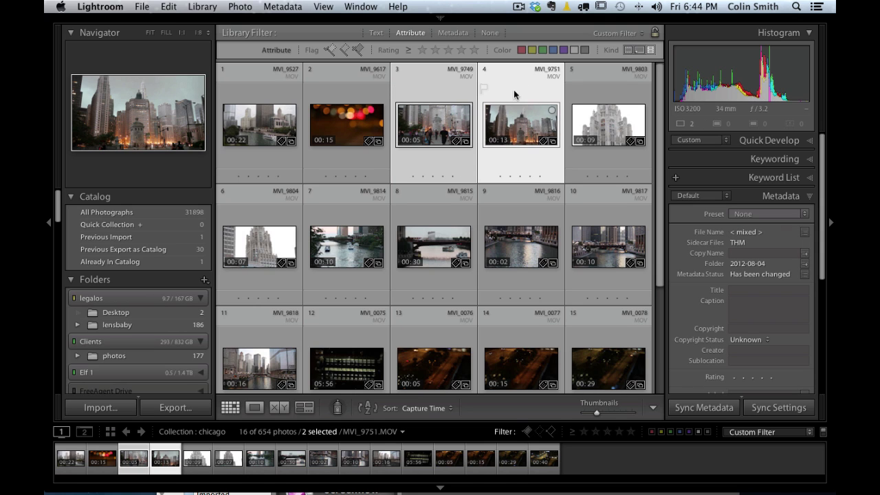
mouse_move(588, 25)
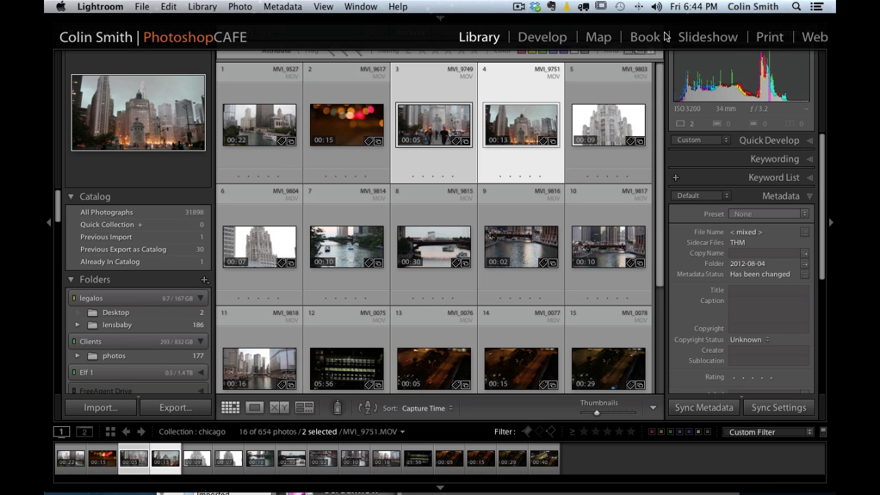
click(701, 42)
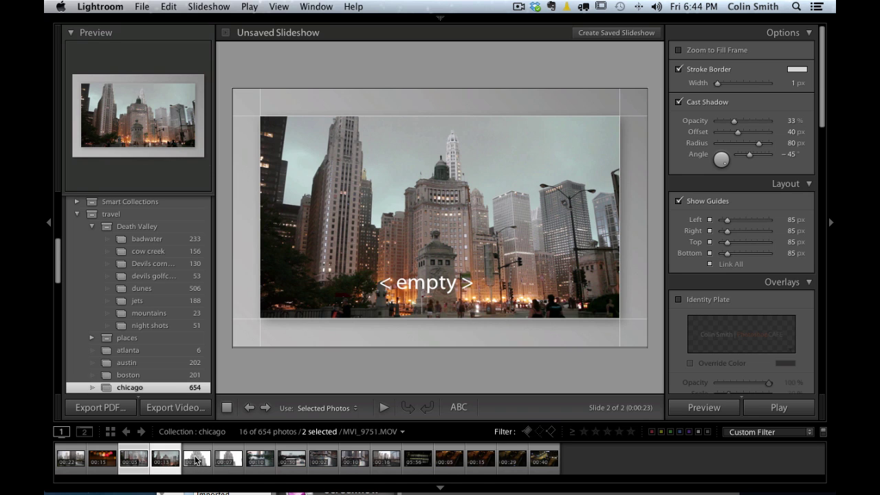
- Play the two-clip slideshow preview, then pause it
click(719, 408)
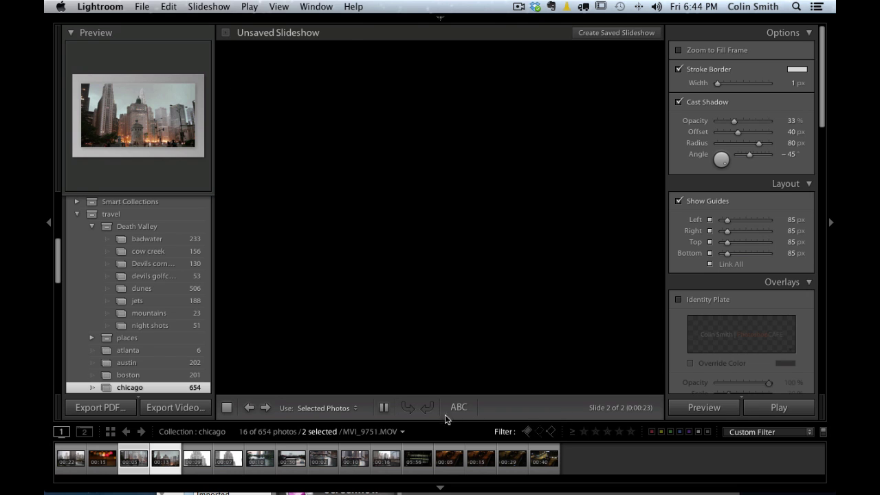
click(383, 408)
drag(52, 251, 58, 182)
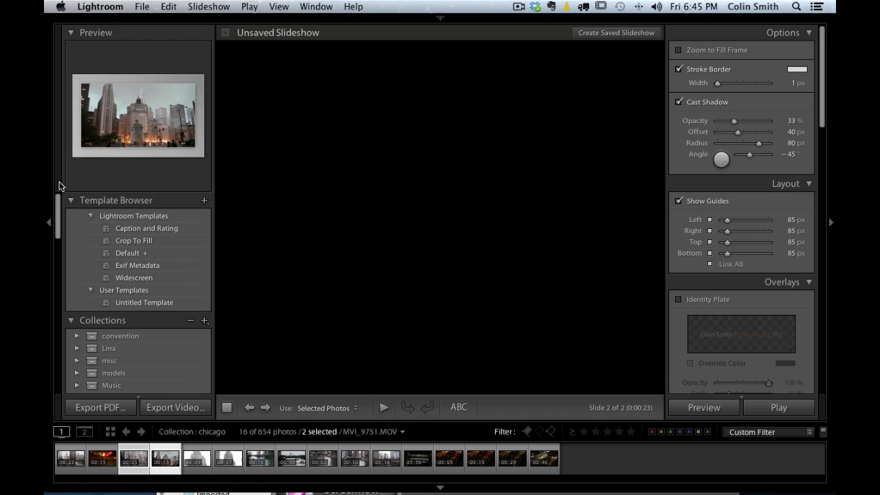
scroll(103, 261, down, 5)
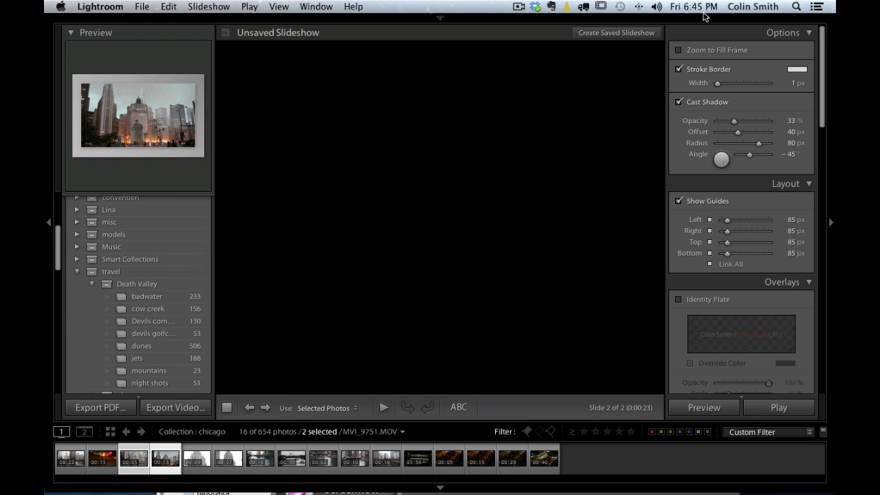
mouse_move(686, 21)
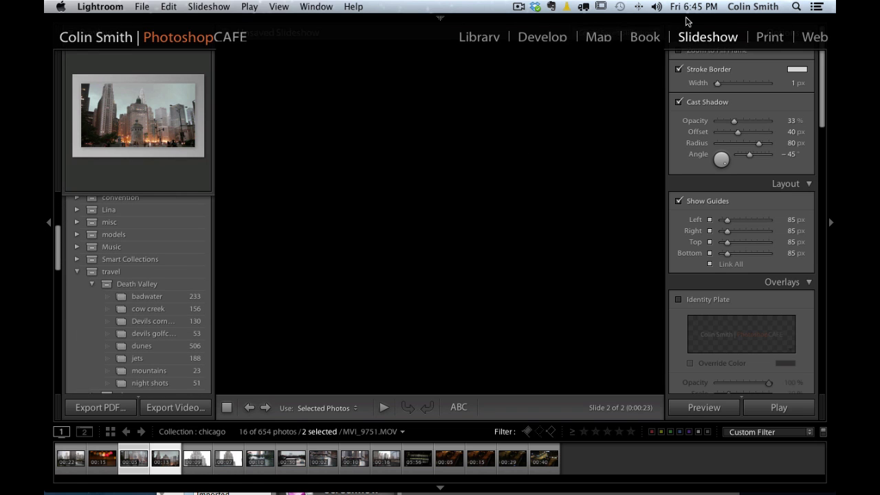
- In the Library, apply the video-splittone user preset to MVI_9749 and MVI_9751 via Quick Develop
click(497, 40)
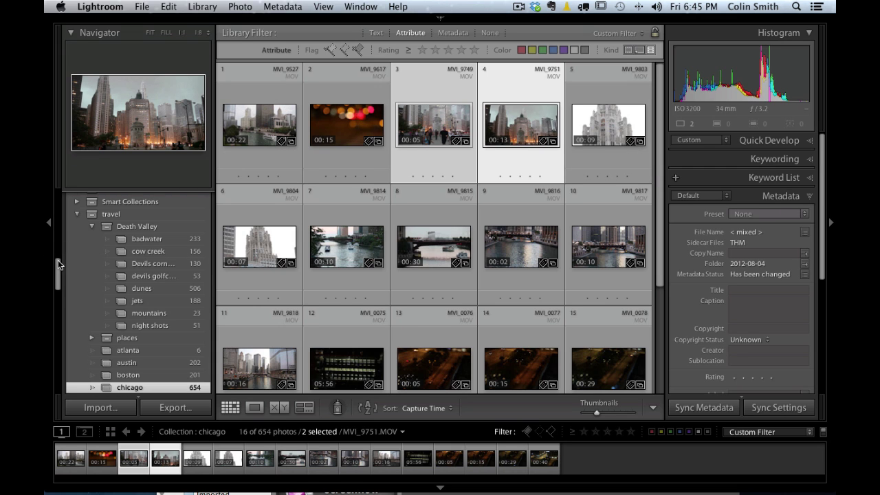
drag(57, 260, 59, 188)
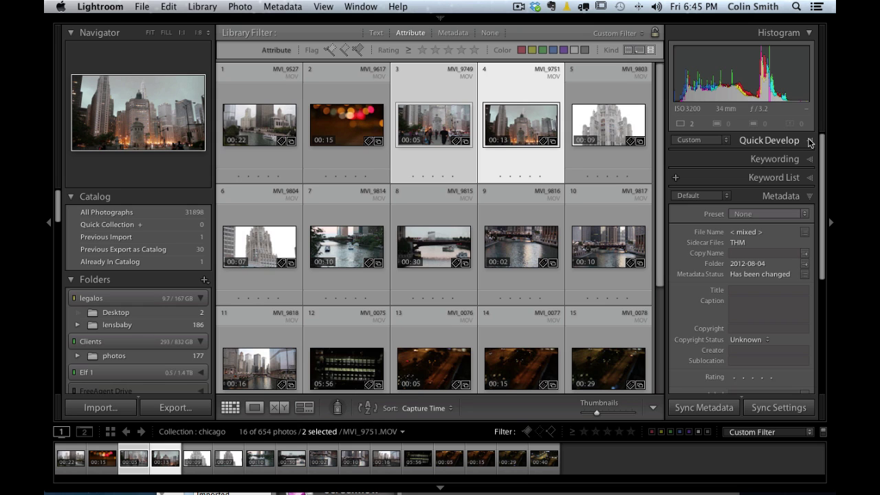
click(727, 140)
mouse_move(729, 165)
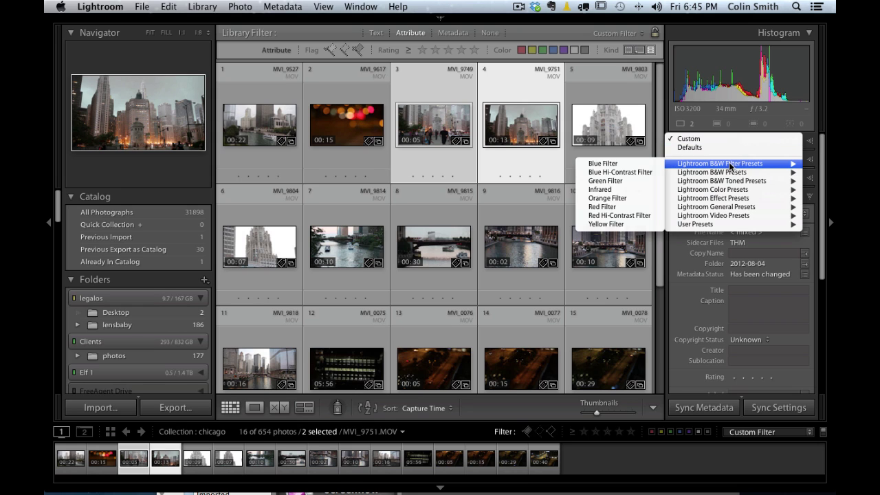
mouse_move(729, 229)
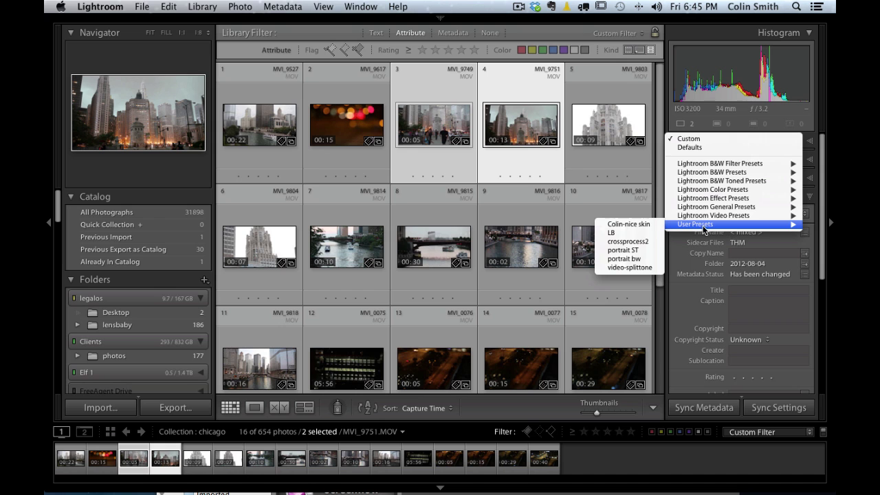
click(641, 269)
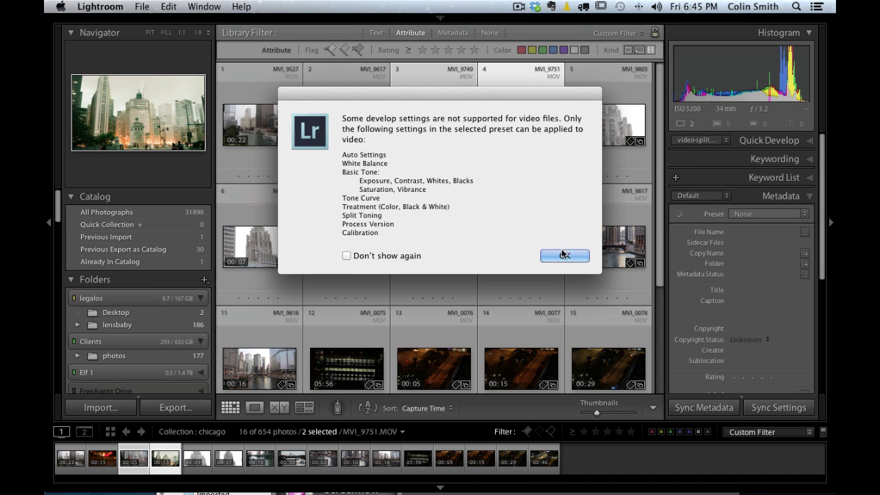
click(564, 255)
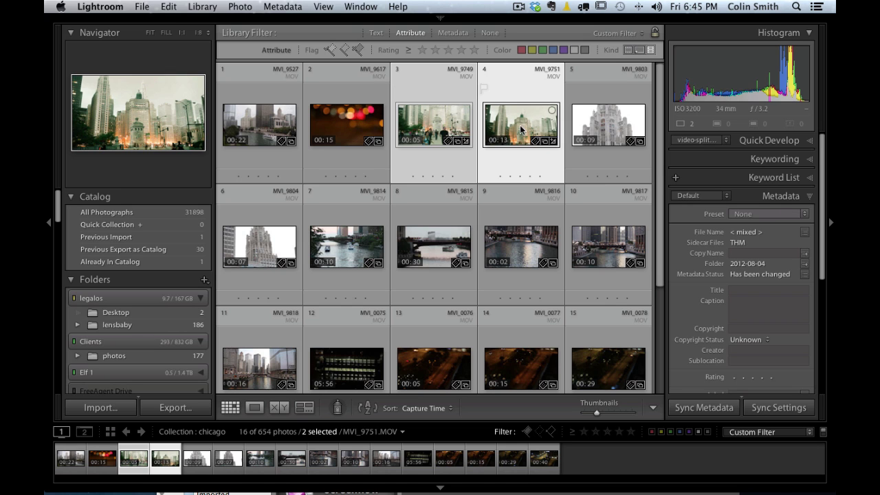
- Preview the toned slideshow, then add MVI_9803 for 3 slides running 0:00:30
mouse_move(581, 23)
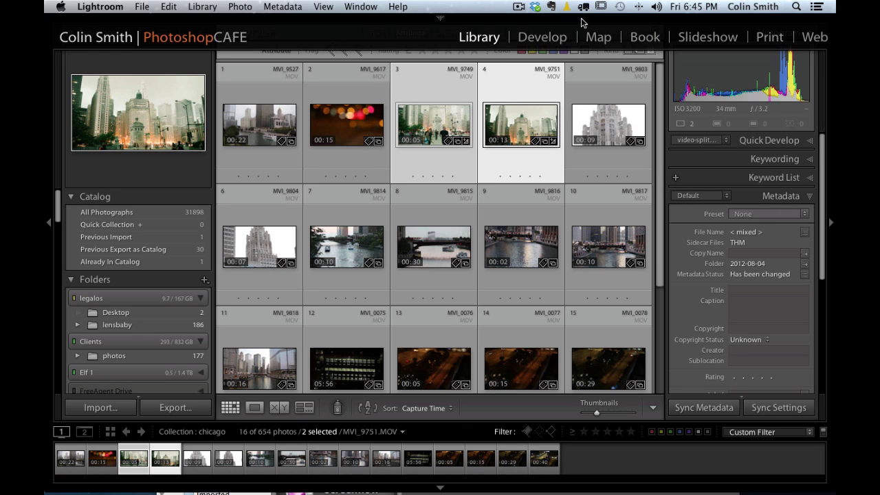
click(709, 38)
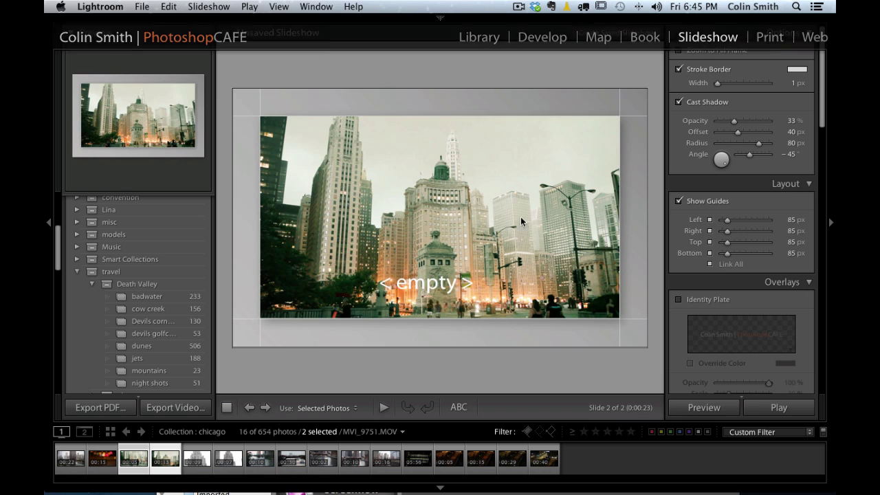
click(723, 407)
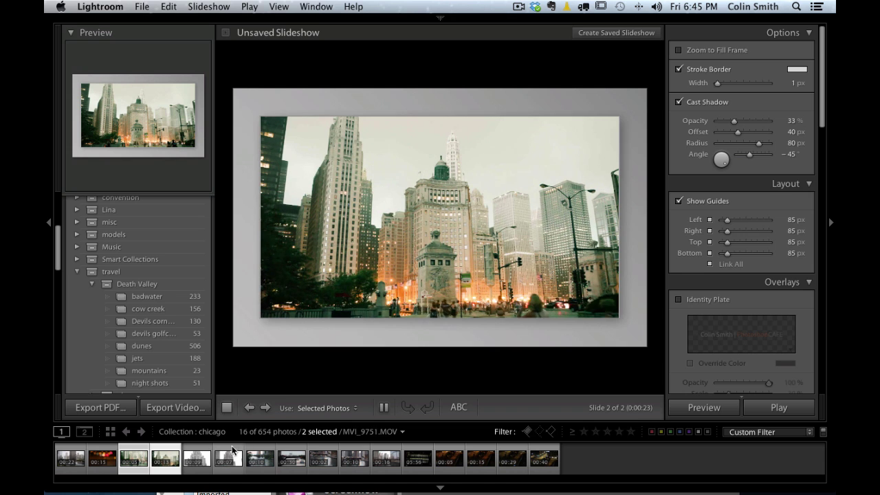
super+click(202, 458)
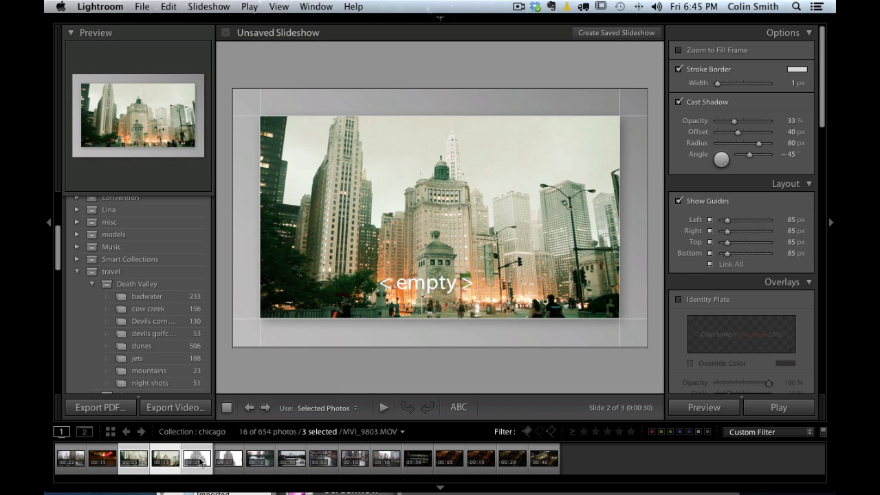
- Tone MVI_9803 with the video-splittone preset from the filmstrip and play the three-slide preview
right_click(193, 458)
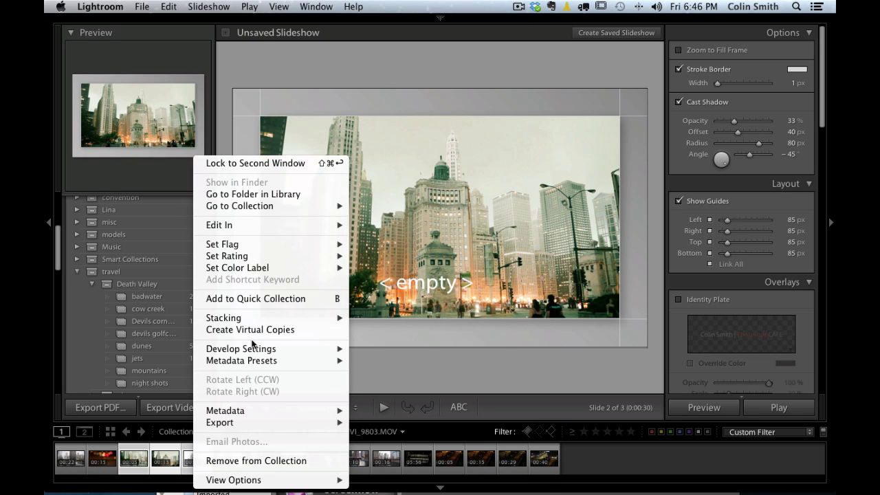
mouse_move(258, 321)
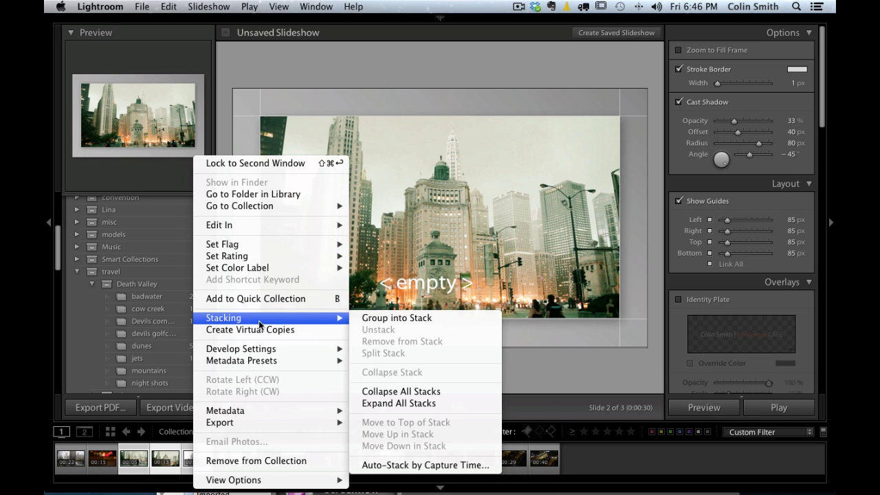
mouse_move(275, 353)
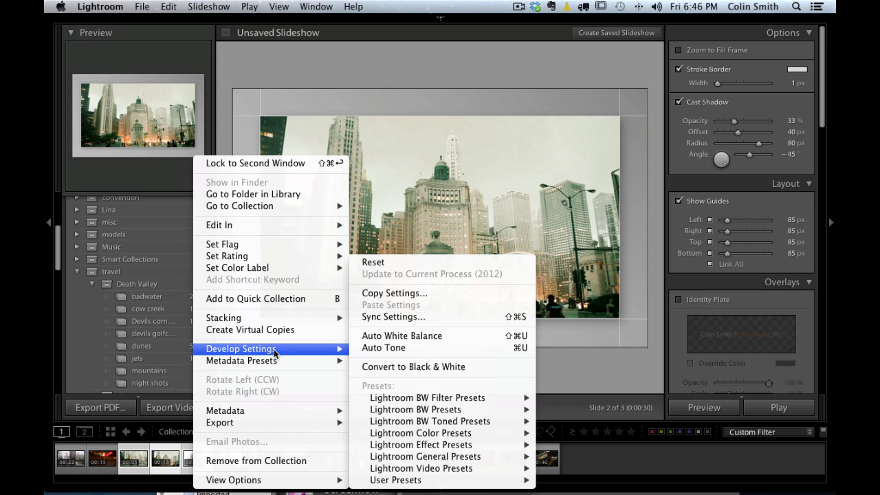
mouse_move(465, 480)
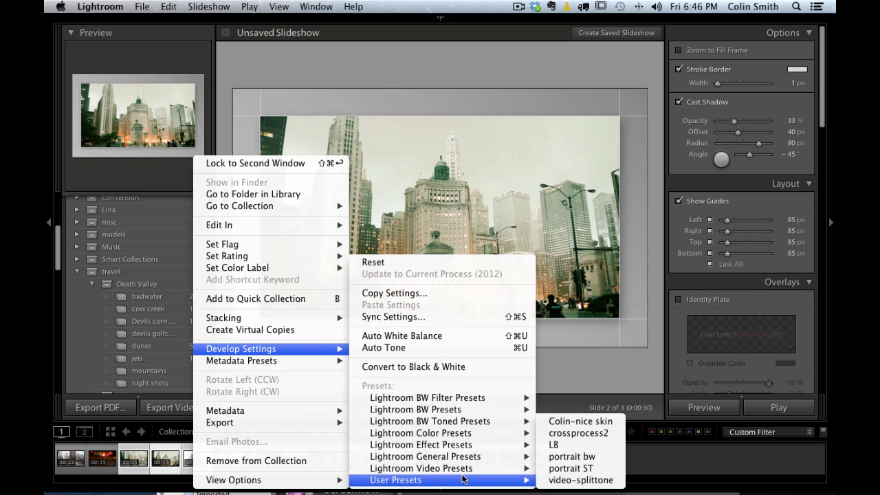
click(584, 480)
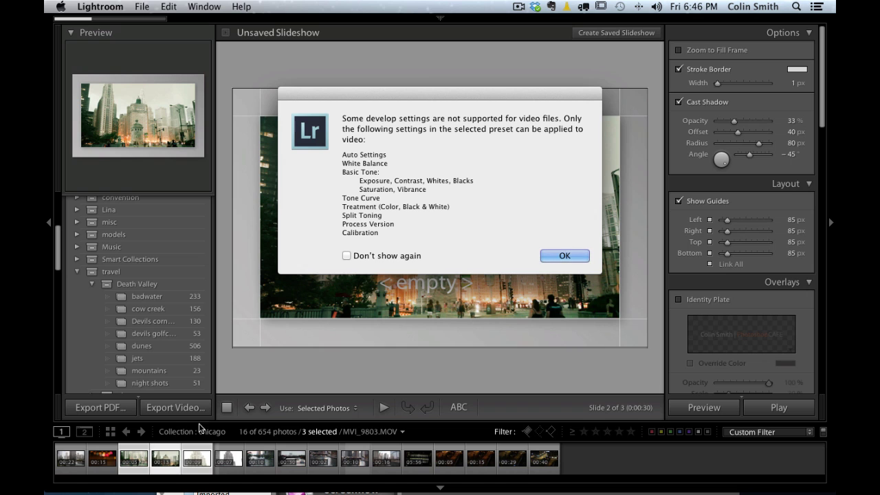
click(563, 256)
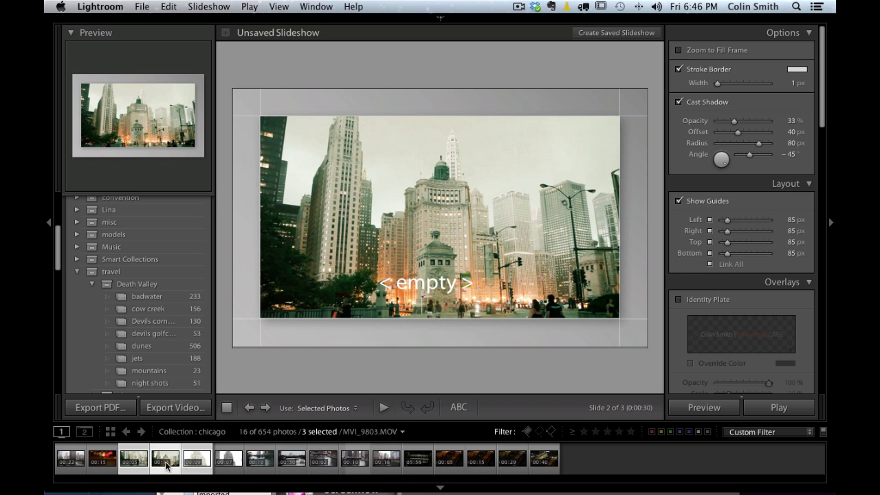
click(726, 406)
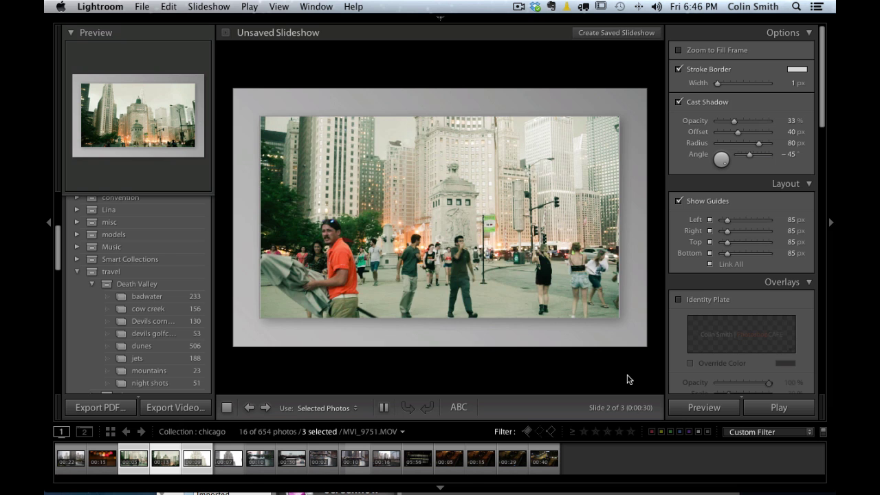